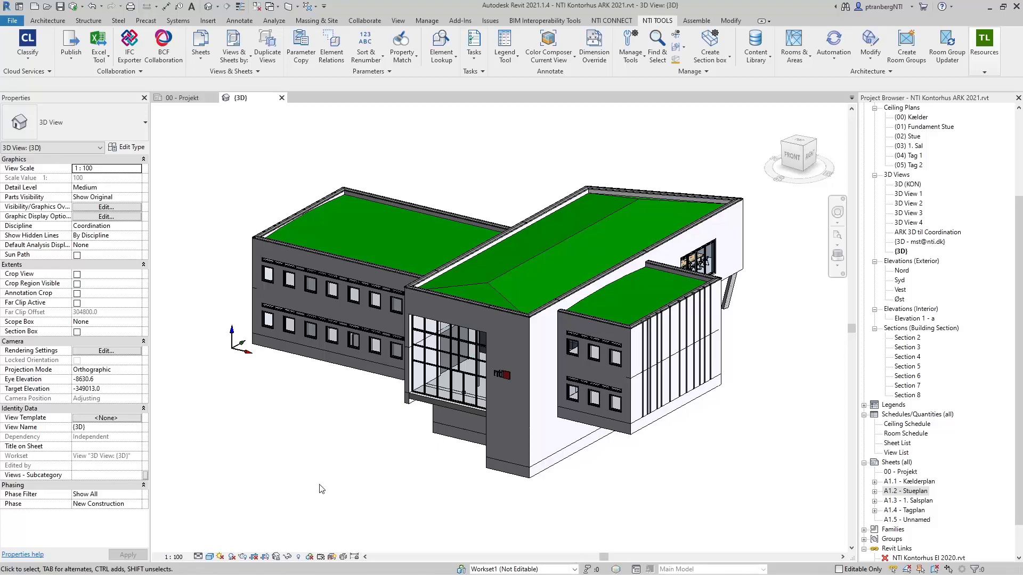
# - Create a Parameter Copy task named SheetSize that applies to the Sheets category
pyautogui.click(302, 53)
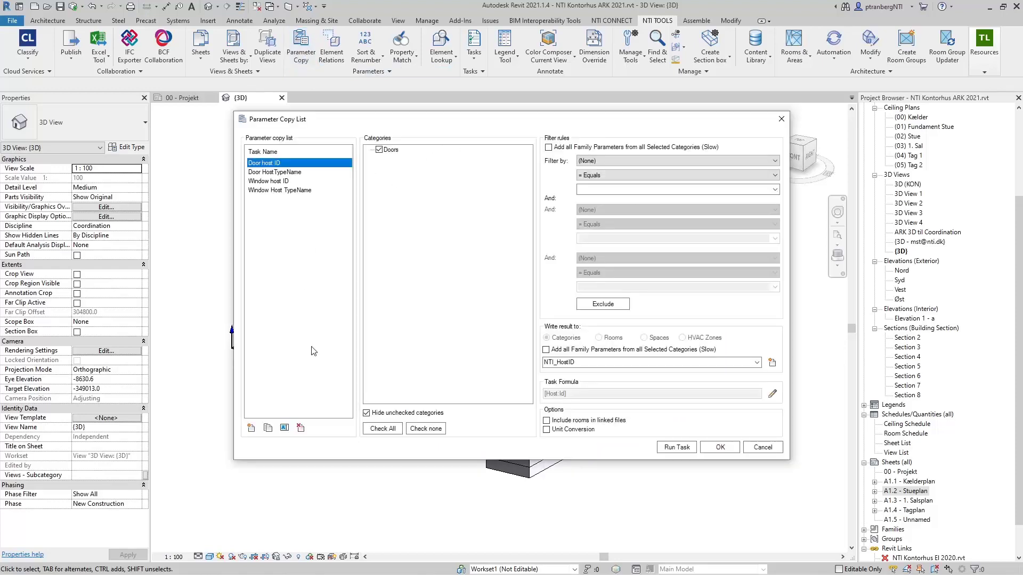
pyautogui.click(251, 428)
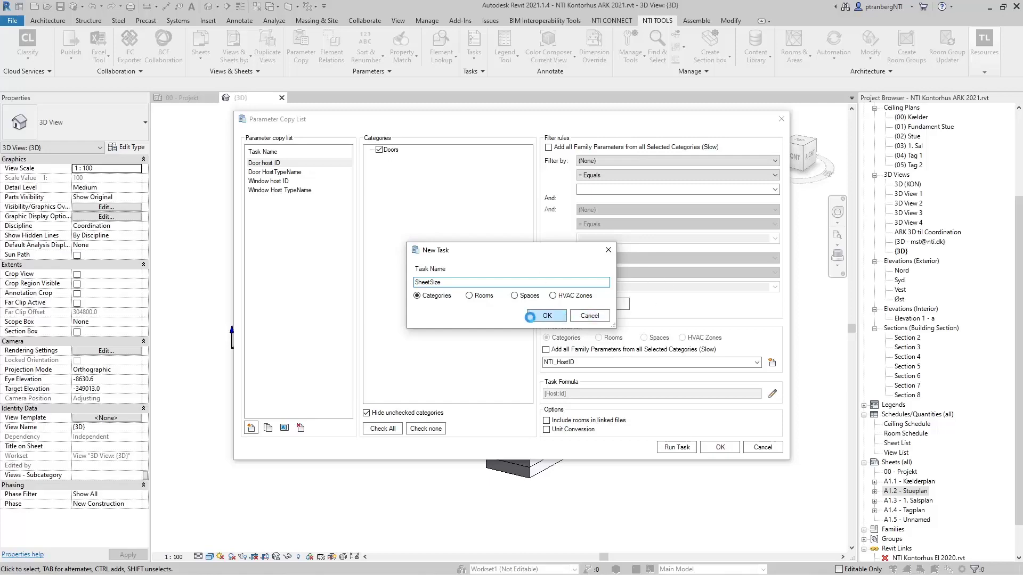
pyautogui.click(549, 315)
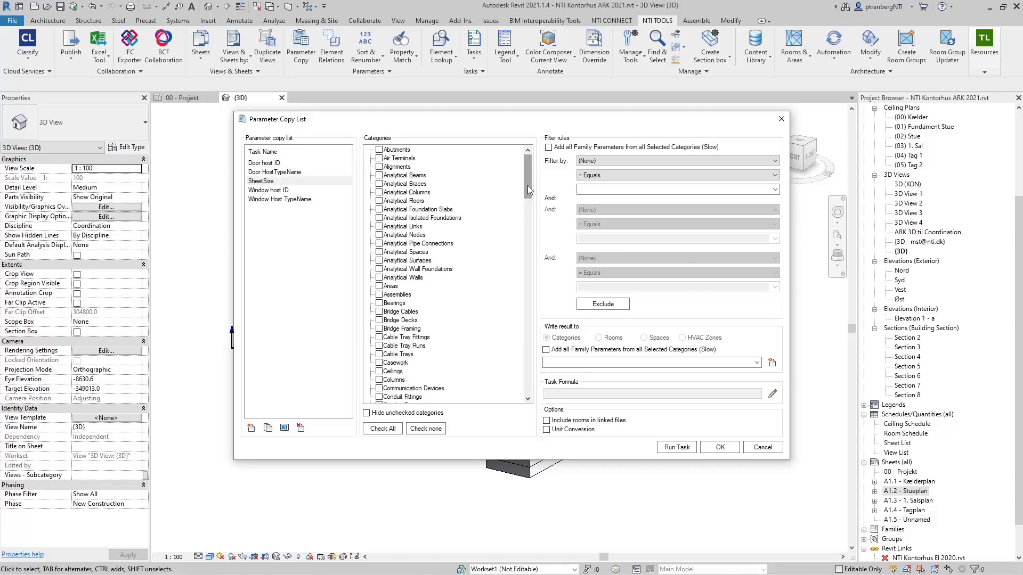
pyautogui.moveTo(527, 185); pyautogui.dragTo(517, 330)
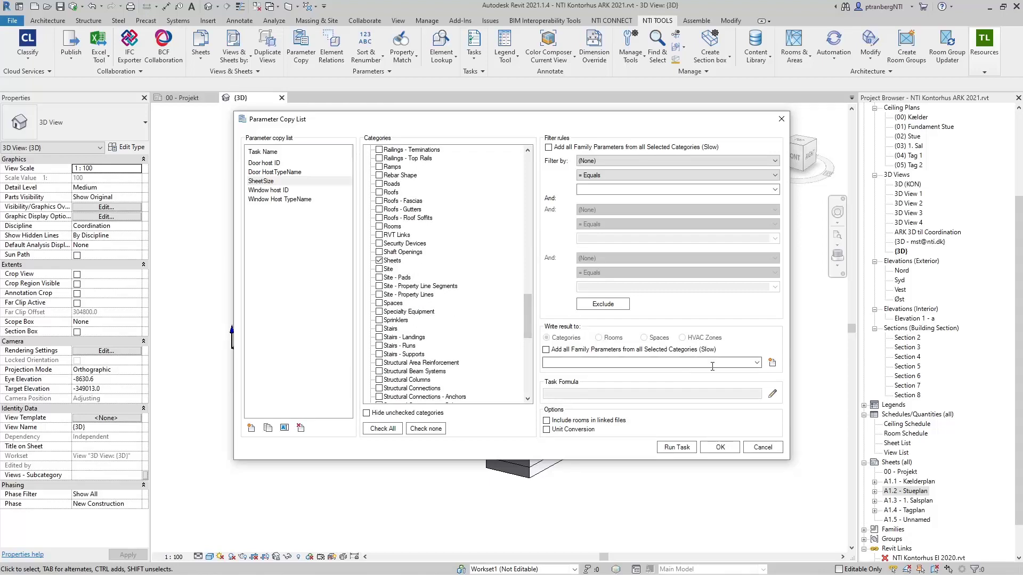
# - Start a new project parameter for the task result, based on the shared parameter NTI_SheetSize from the Exported Parameters group
pyautogui.click(757, 363)
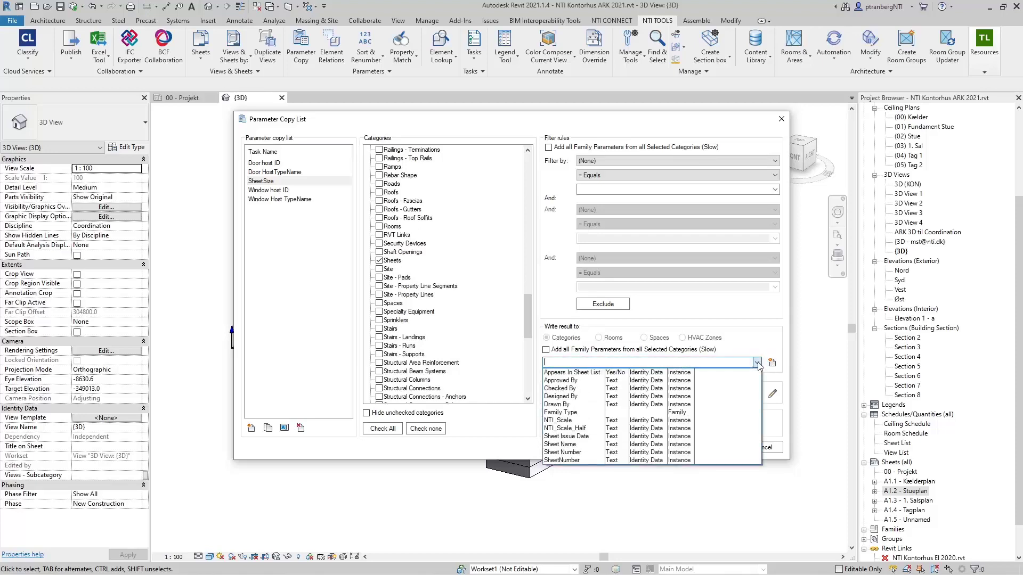
pyautogui.click(756, 362)
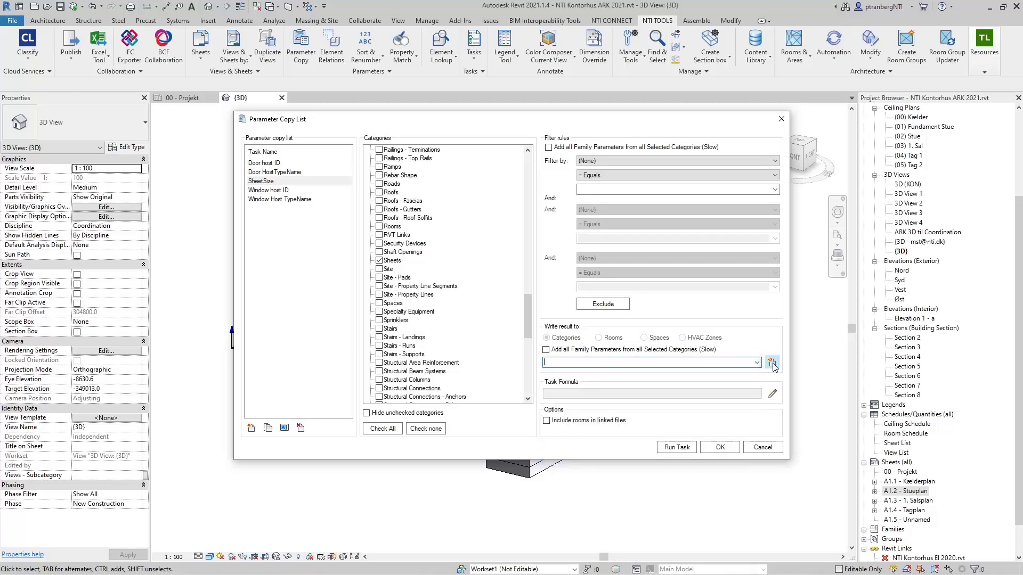
pyautogui.click(772, 363)
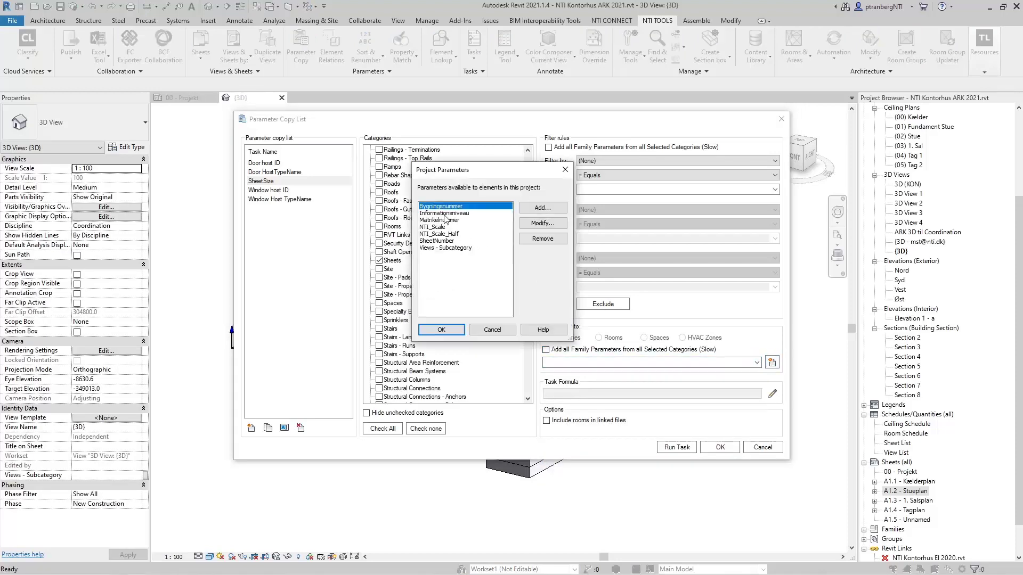
pyautogui.click(542, 209)
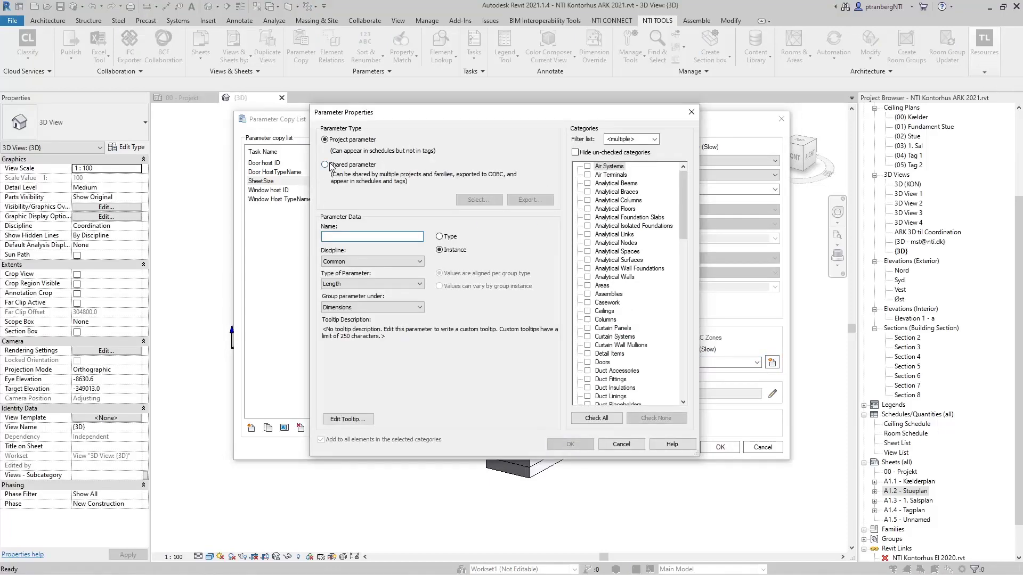
pyautogui.click(326, 165)
pyautogui.click(479, 200)
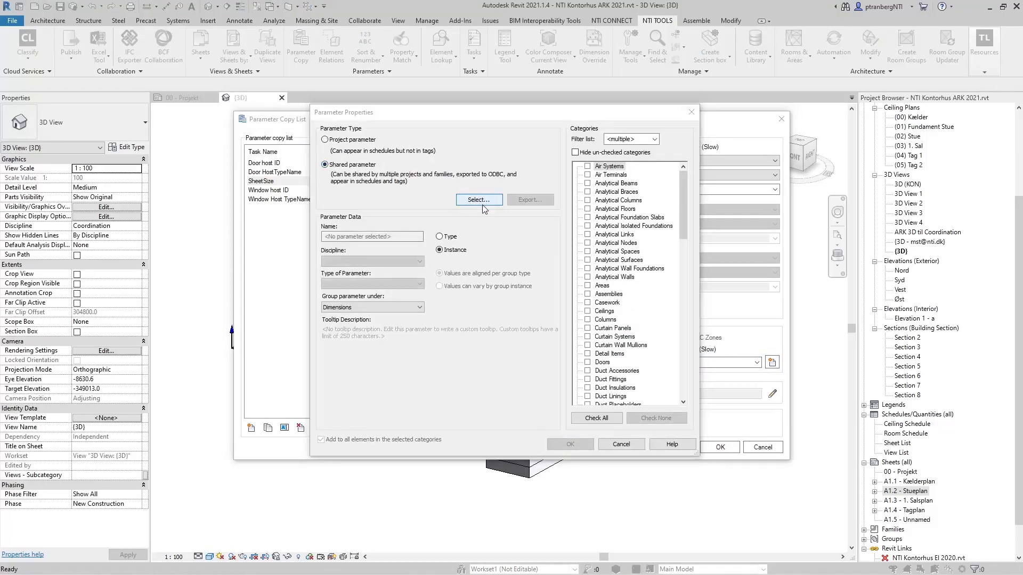
pyautogui.click(478, 200)
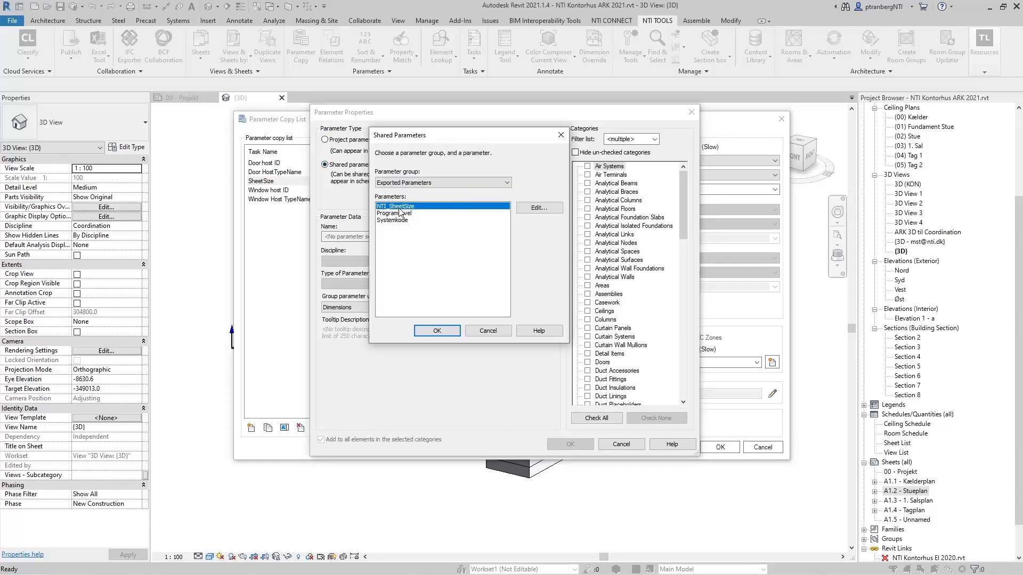
pyautogui.click(437, 330)
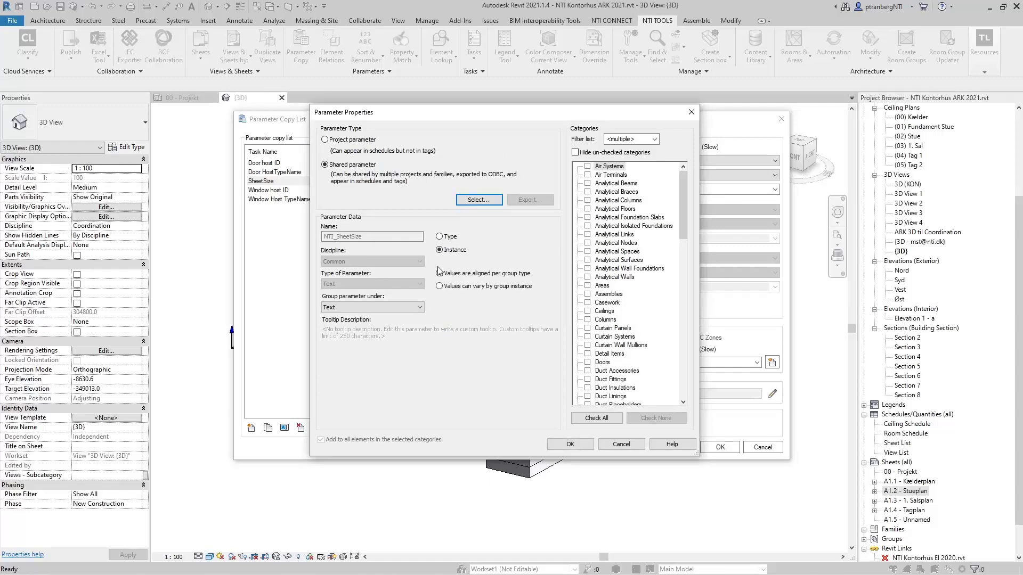
# - Group the NTI_SheetSize parameter under Dimensions with values aligned per group type, and assign it to the Sheets category
pyautogui.click(439, 273)
pyautogui.click(360, 308)
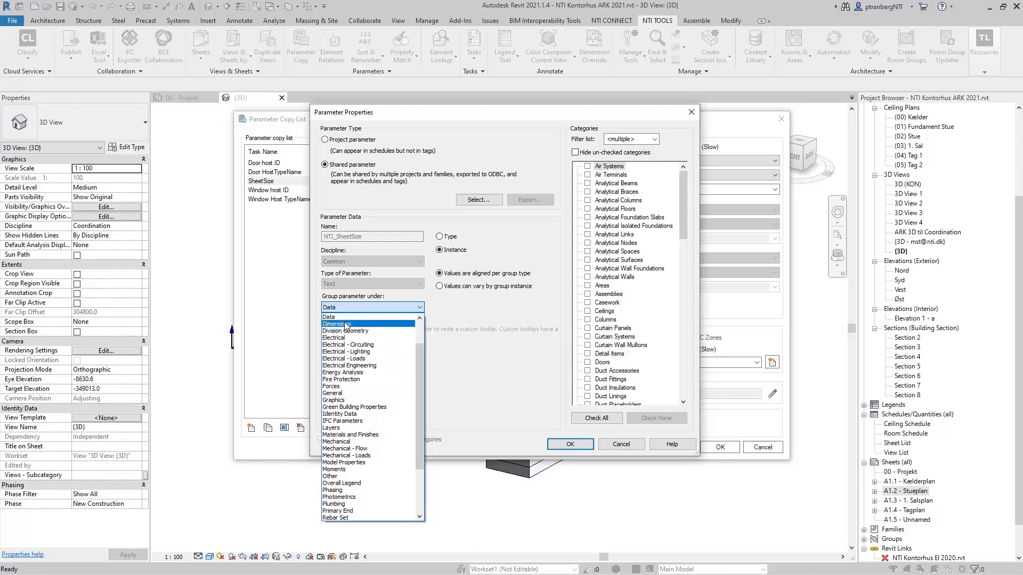
pyautogui.click(339, 317)
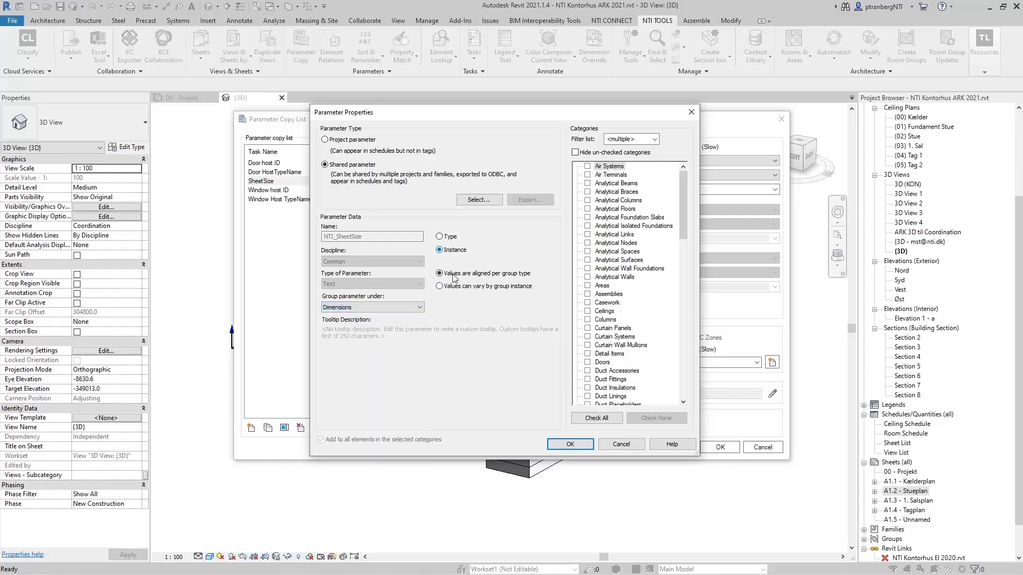
pyautogui.moveTo(686, 190); pyautogui.dragTo(677, 320)
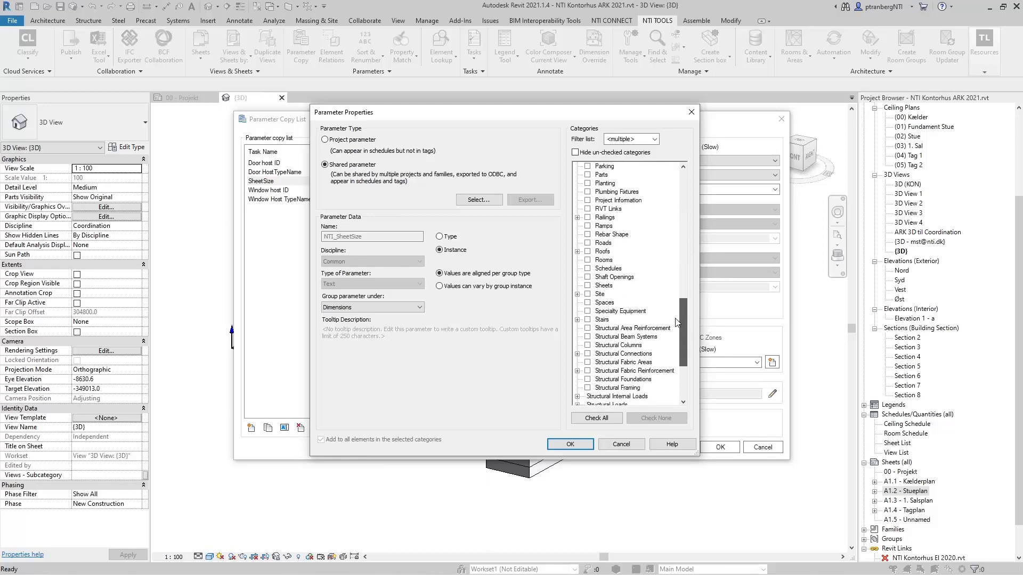
pyautogui.click(588, 286)
pyautogui.click(570, 444)
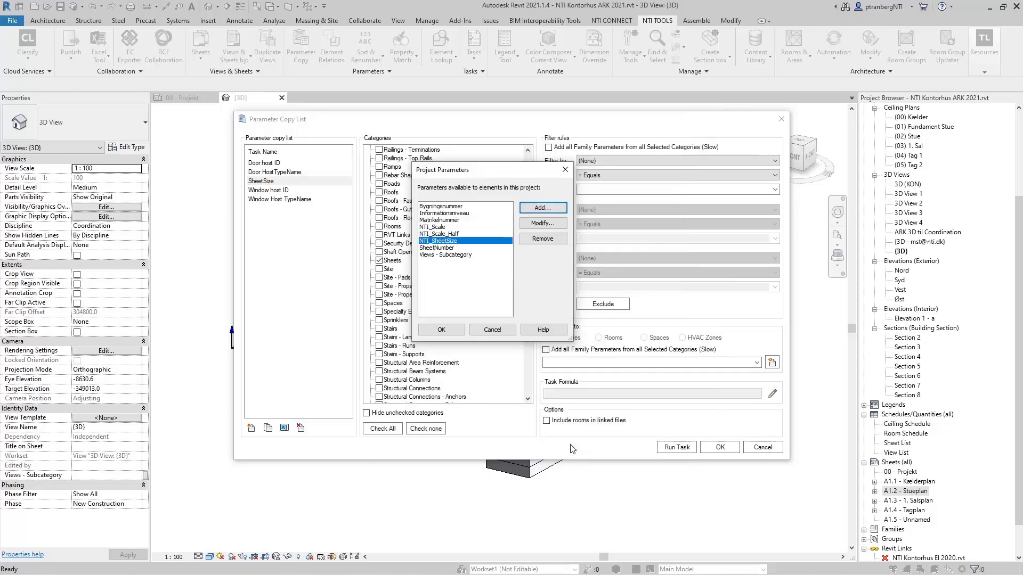
pyautogui.click(441, 330)
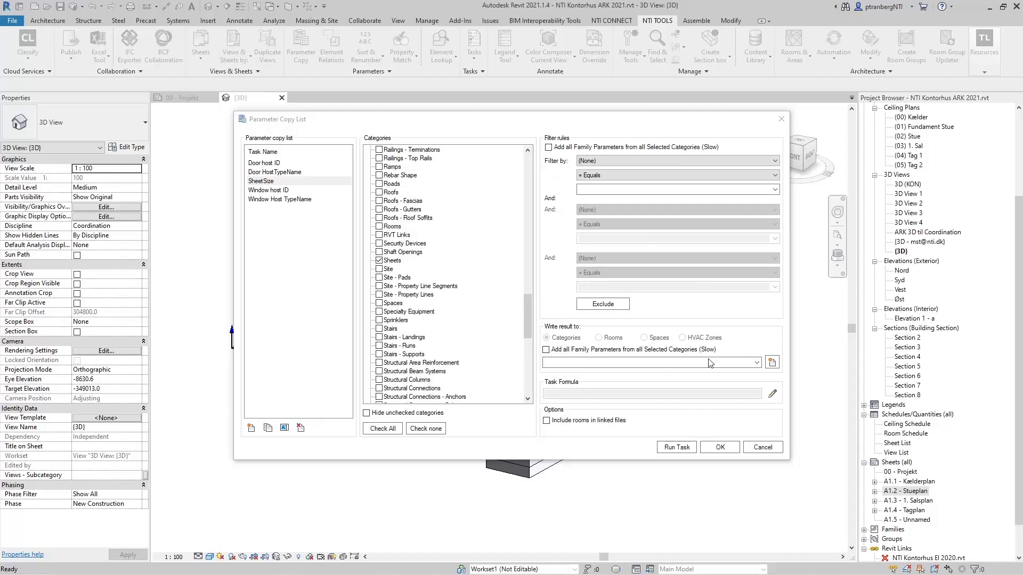
# - Write the SheetSize task's result to NTI_SheetSize and list the TitleBlock fields for its formula
pyautogui.click(756, 363)
pyautogui.click(733, 371)
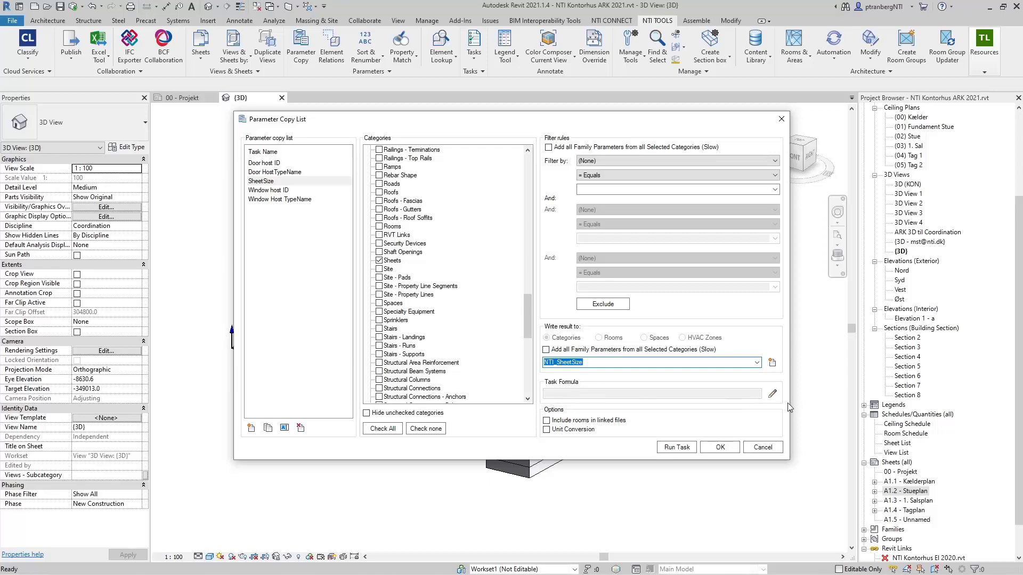
pyautogui.click(772, 394)
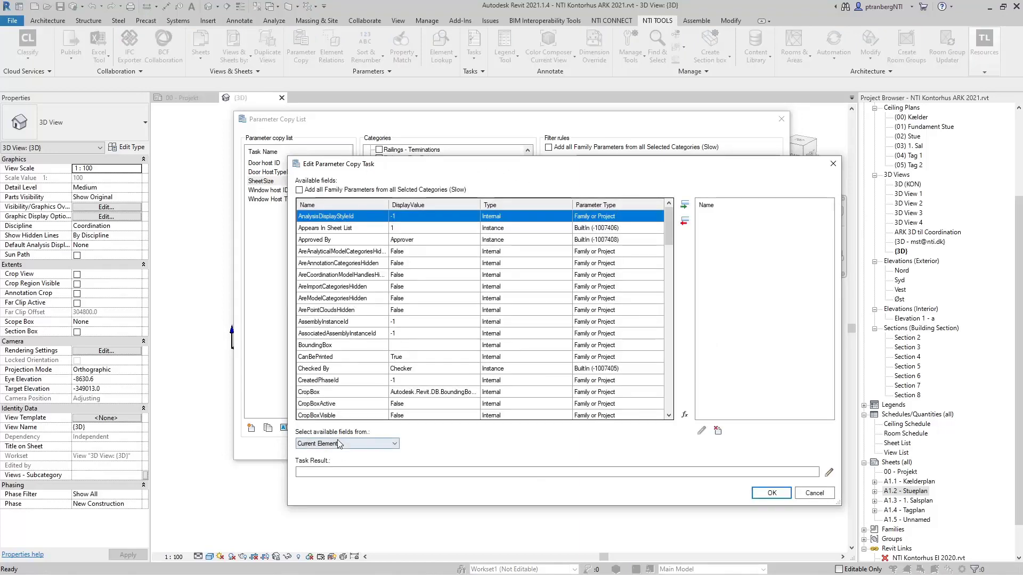
pyautogui.click(337, 443)
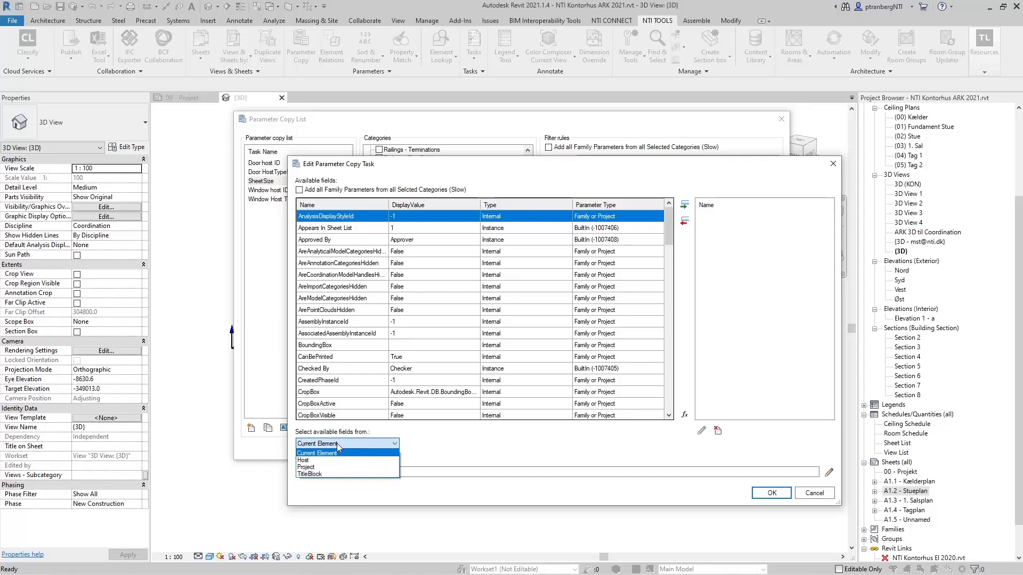
pyautogui.click(322, 474)
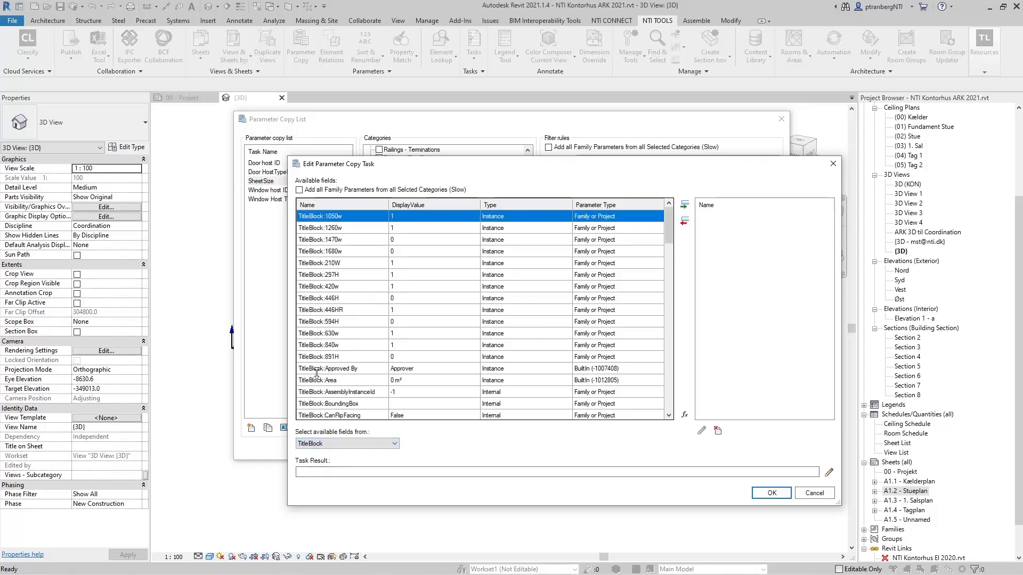
# - Add the TitleBlock Sheet Height and Sheet Width fields to the task's selected fields
pyautogui.scroll(-10, 316, 373)
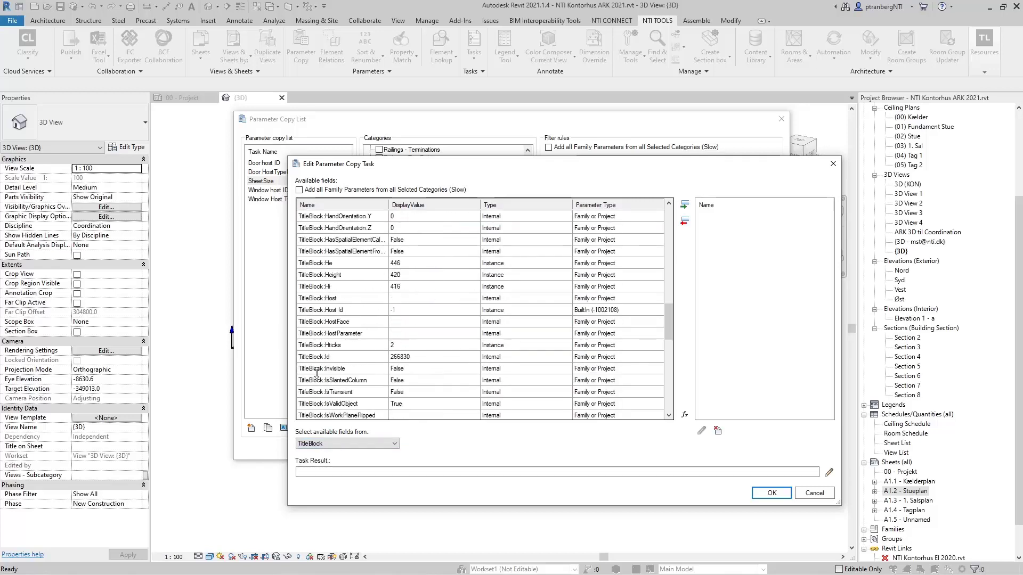
pyautogui.scroll(-6, 316, 373)
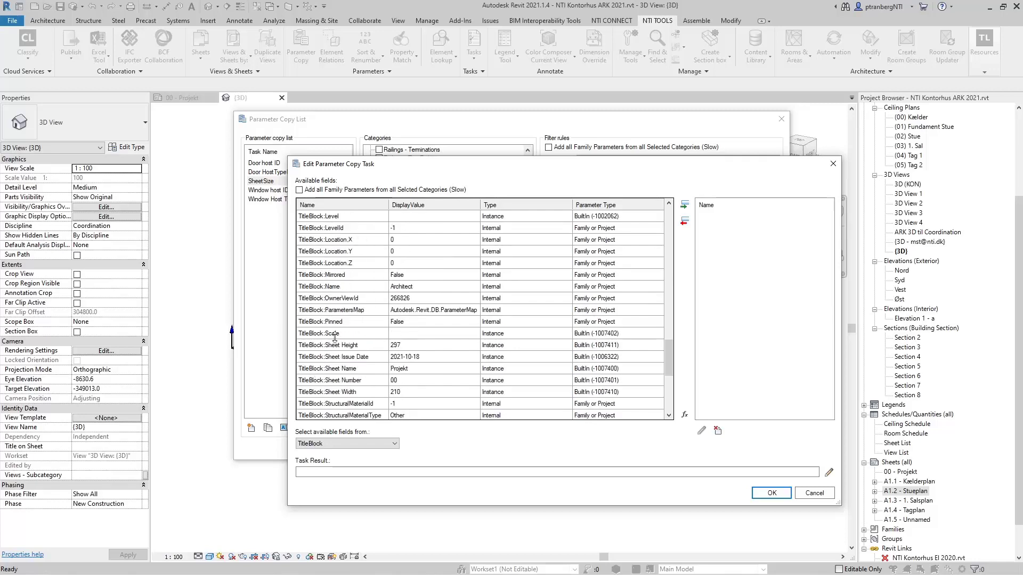
pyautogui.click(337, 346)
pyautogui.click(685, 206)
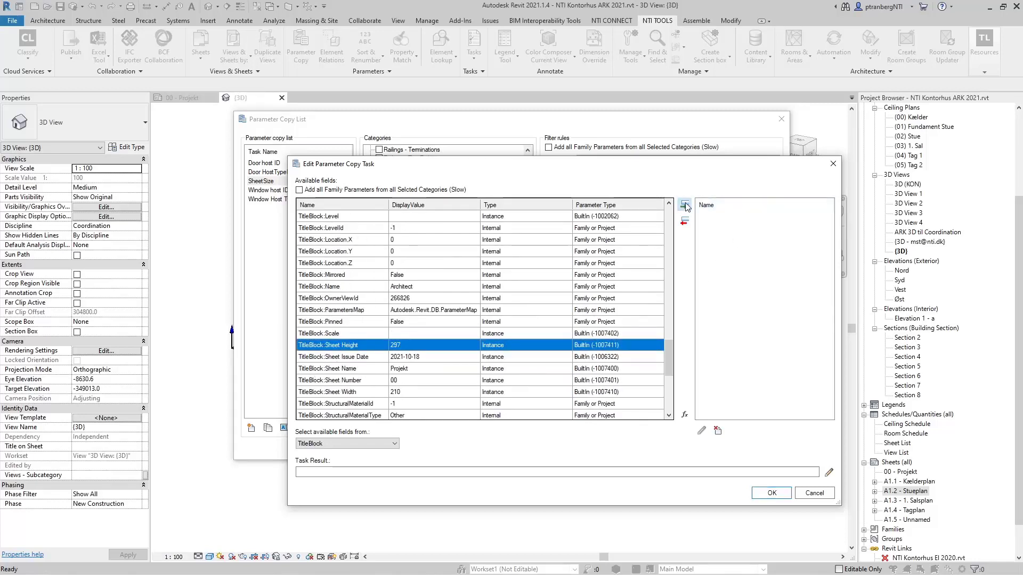
pyautogui.scroll(-10, 314, 375)
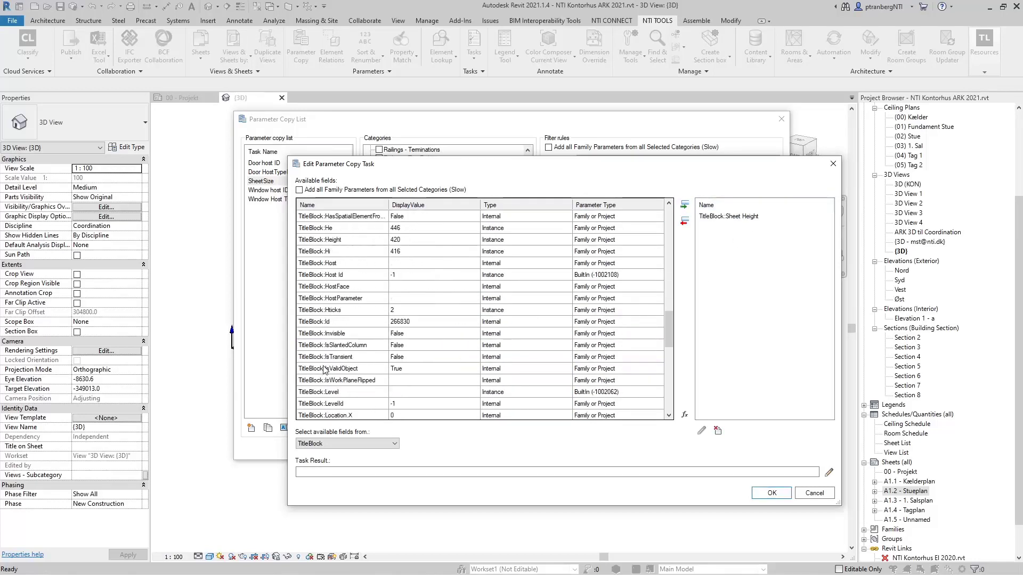
pyautogui.scroll(-6, 325, 369)
pyautogui.click(338, 345)
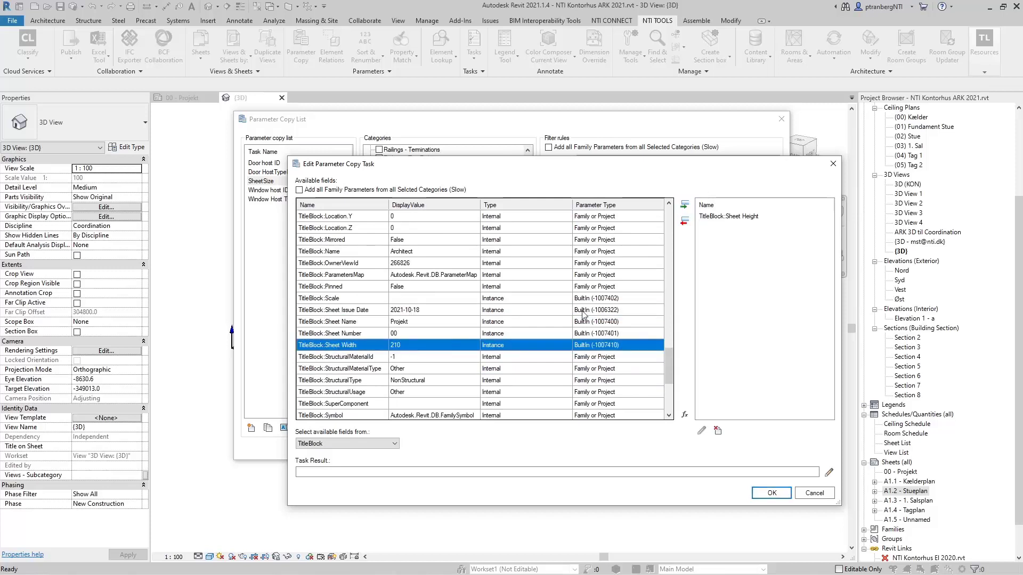
pyautogui.click(684, 205)
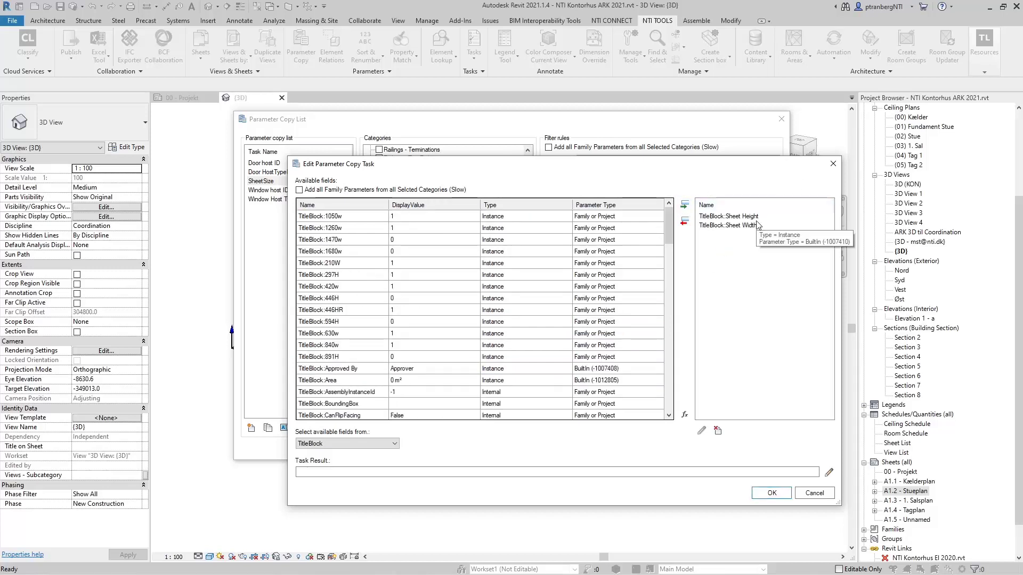
# - Build the task result as [TitleBlock:Sheet Width] x [TitleBlock:Sheet Height]mm and accept the formula
pyautogui.click(809, 472)
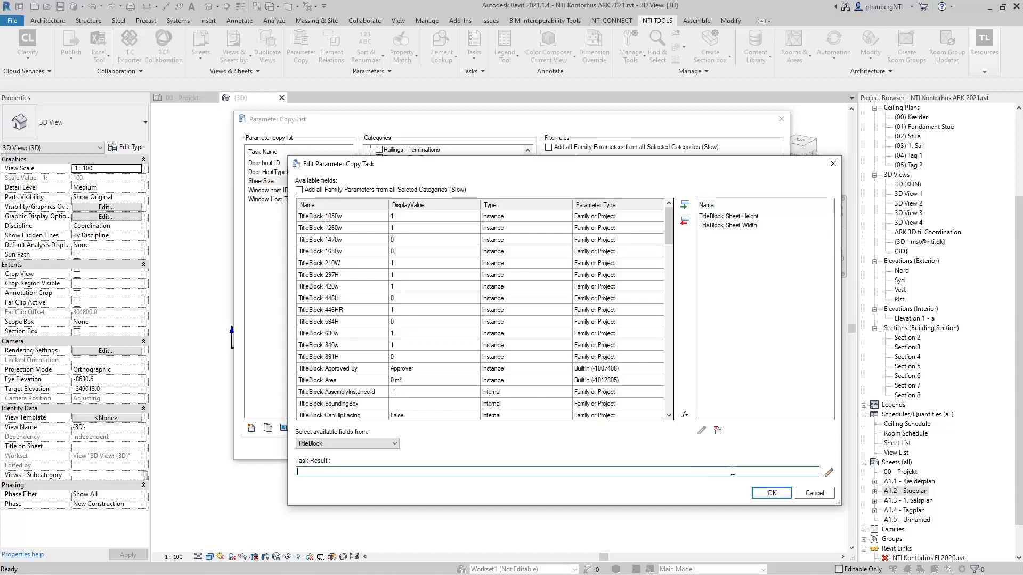
pyautogui.click(829, 473)
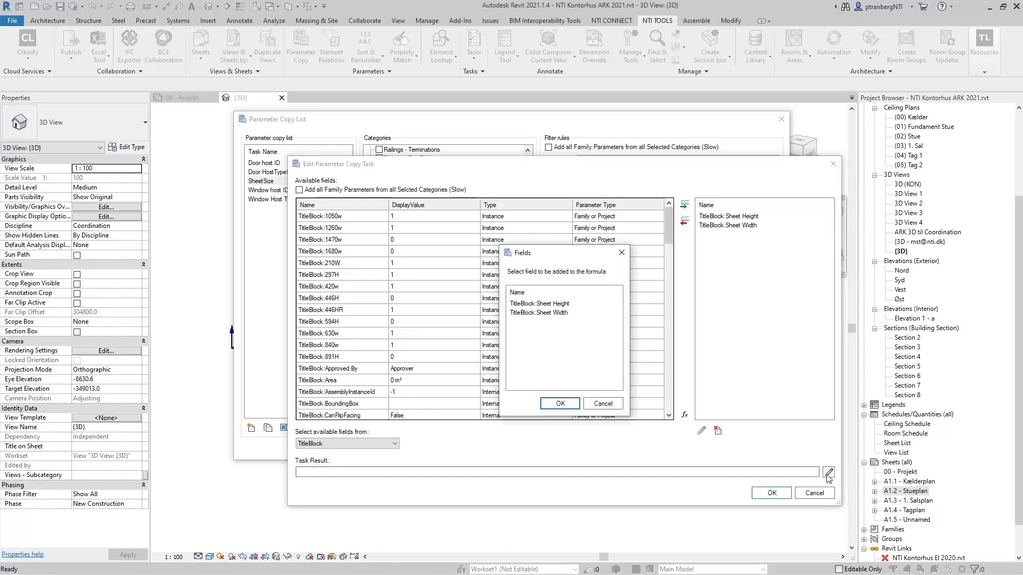
pyautogui.click(531, 313)
pyautogui.click(559, 404)
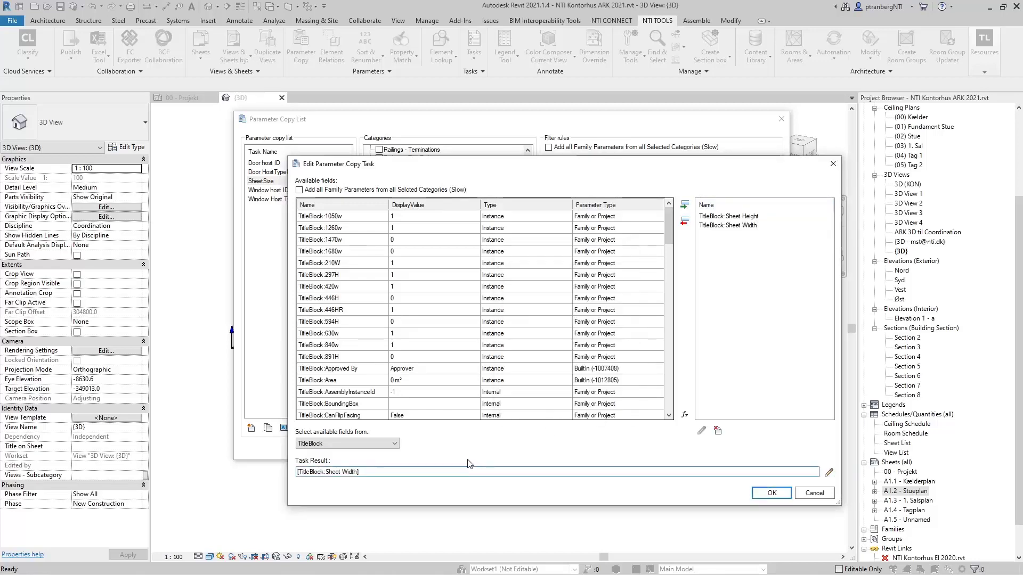
pyautogui.write('x')
pyautogui.click(829, 473)
pyautogui.click(568, 304)
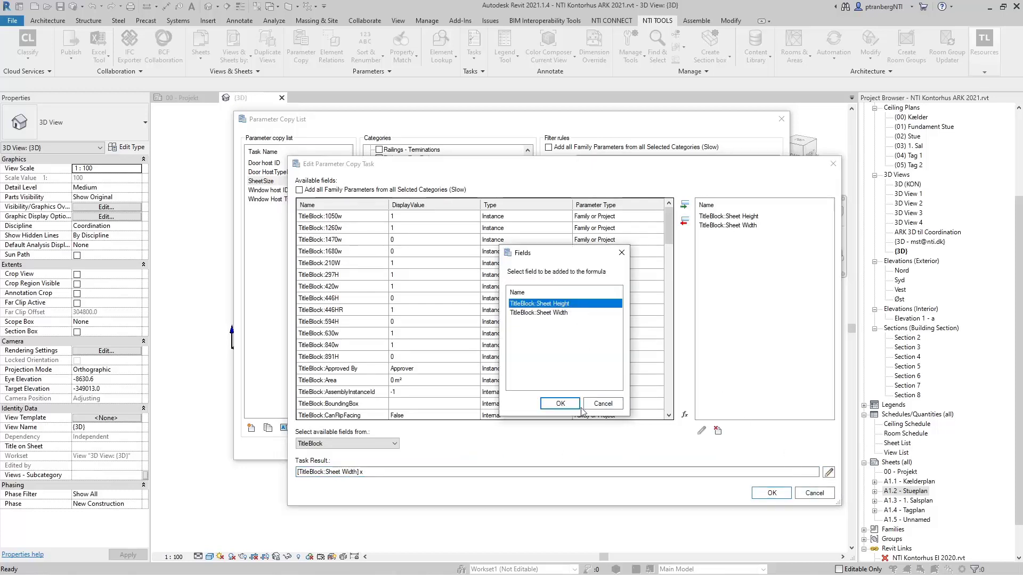
pyautogui.click(573, 408)
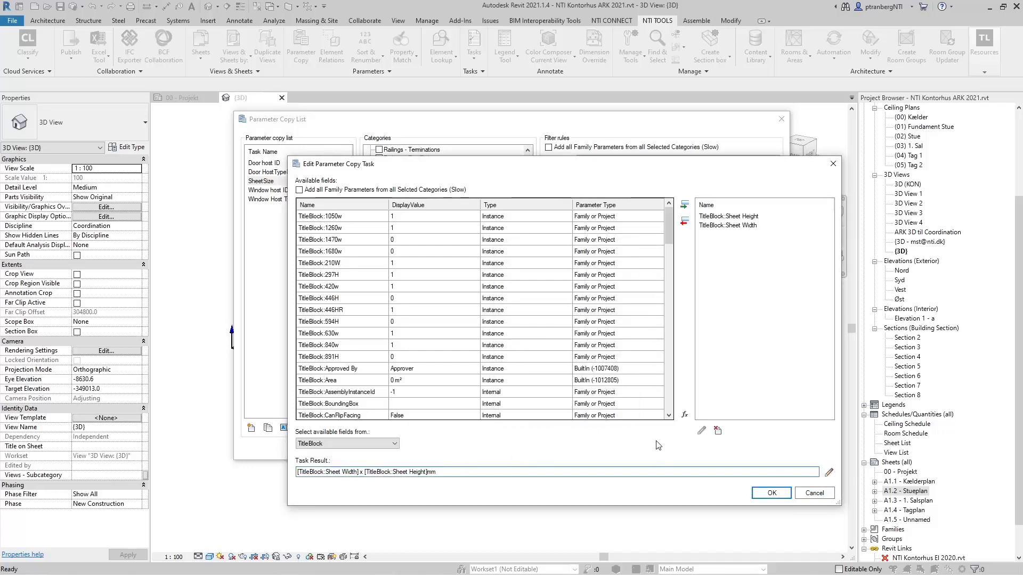
pyautogui.click(769, 492)
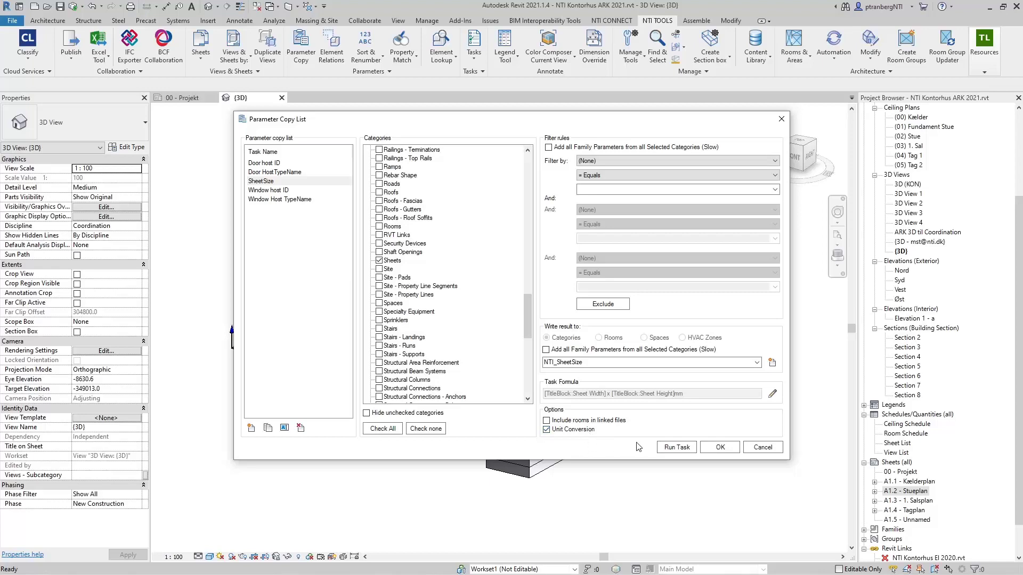
# - Run the SheetSize task with Unit Conversion enabled and check NTI_SheetSize on sheet A1.2 - Stueplan
pyautogui.click(677, 447)
pyautogui.click(720, 448)
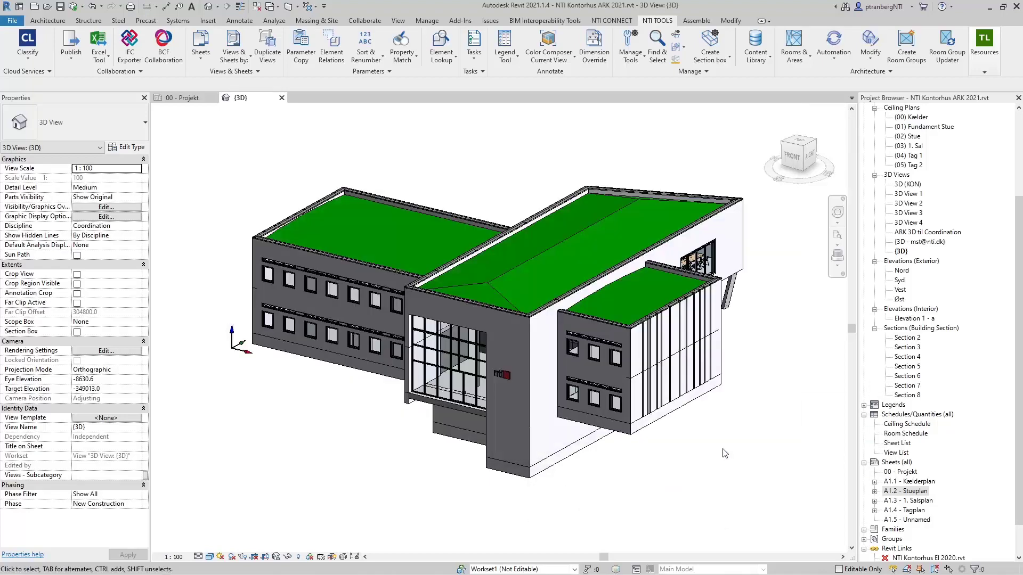
pyautogui.click(901, 491)
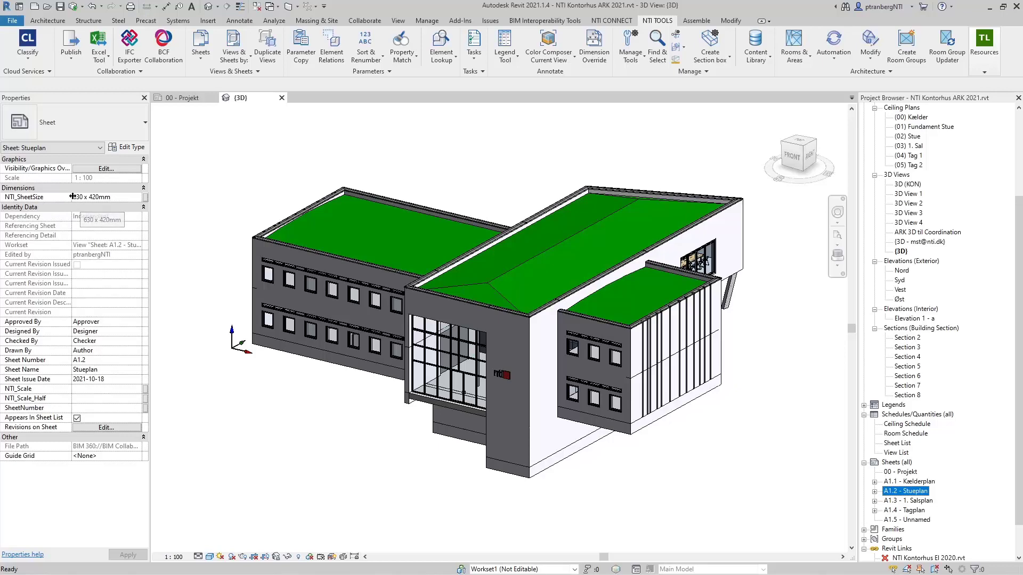
# - Add the NTI_SheetSize field to the Sheet List schedule and place it just before Current Revision
pyautogui.doubleClick(898, 445)
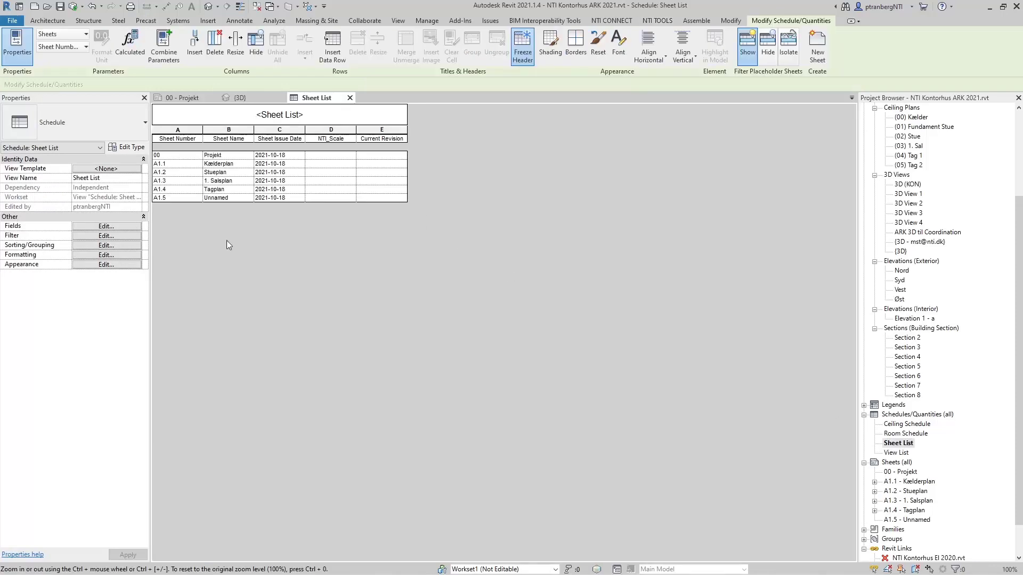
pyautogui.click(106, 226)
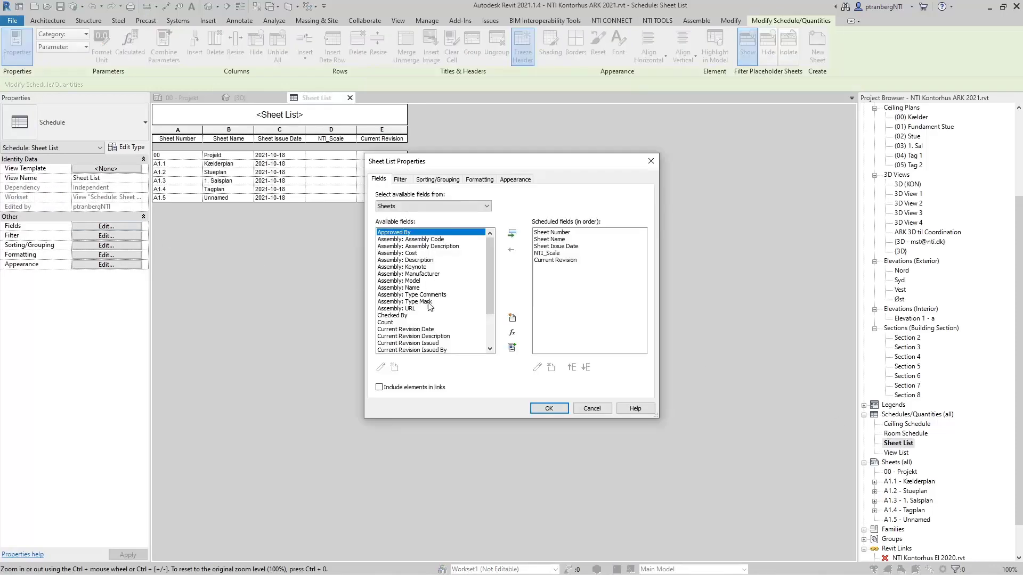
pyautogui.scroll(-5, 409, 315)
pyautogui.click(397, 343)
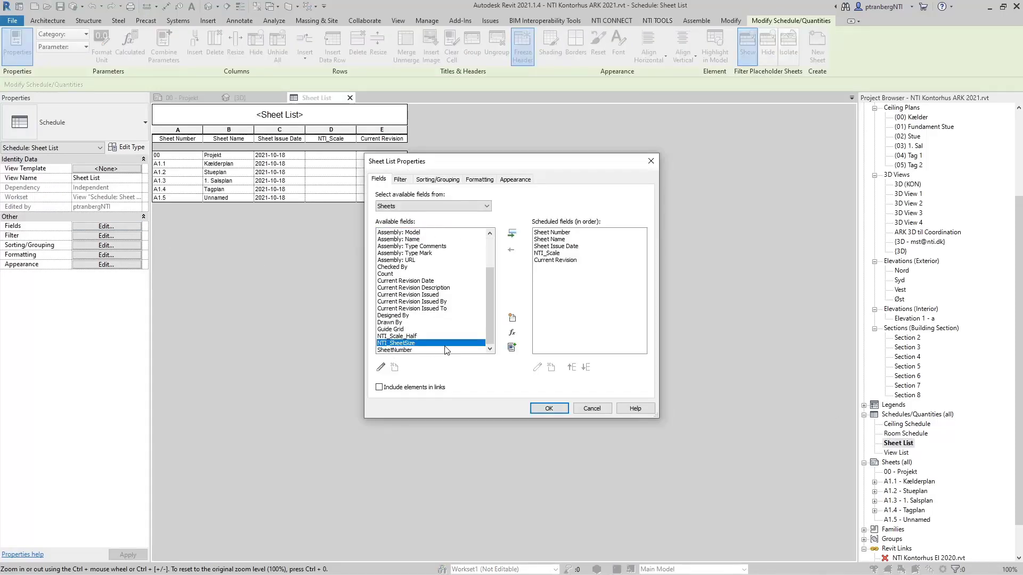
pyautogui.click(510, 233)
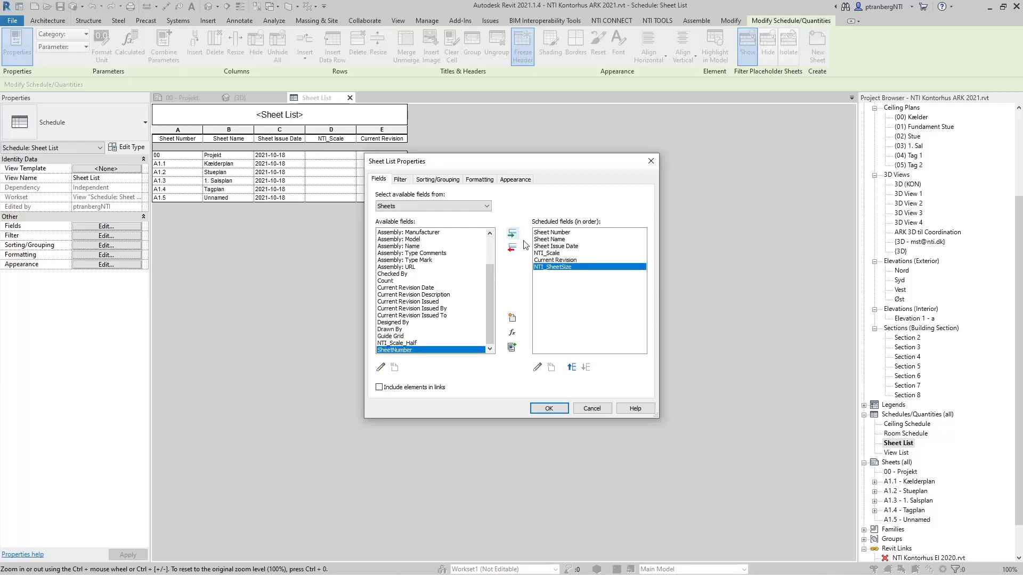
pyautogui.click(571, 367)
pyautogui.click(548, 408)
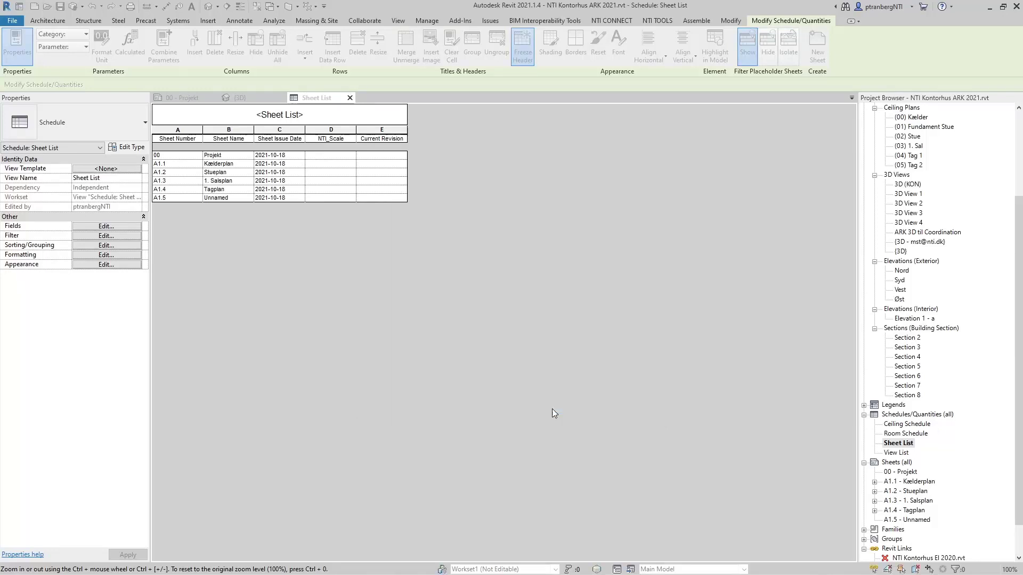